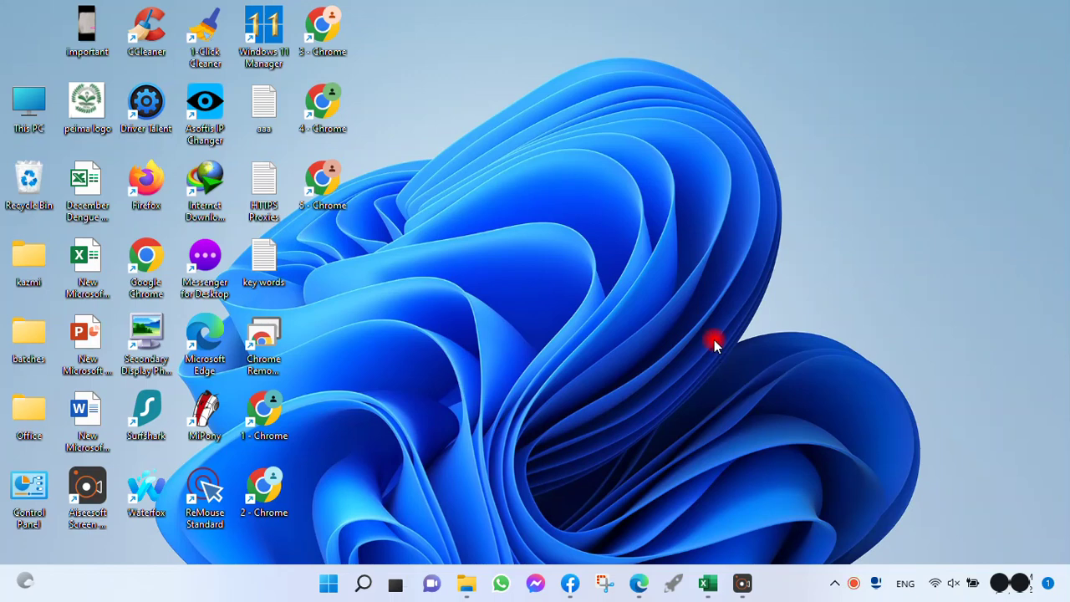
# Step: Switch to the open Excel workbook, add a new worksheet and name it sheet2
pyautogui.click(707, 584)
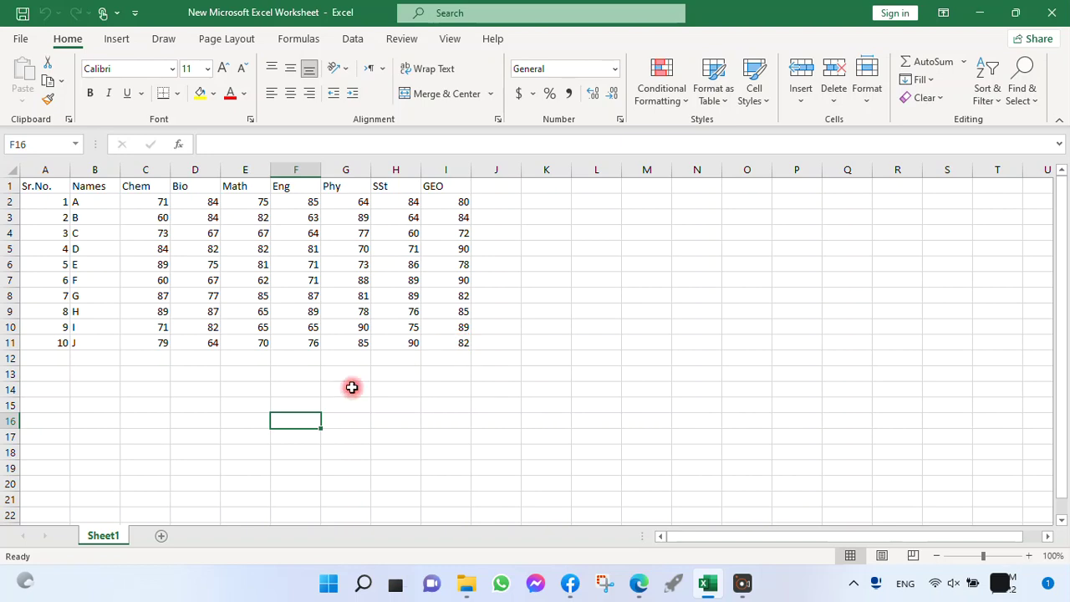
pyautogui.click(161, 536)
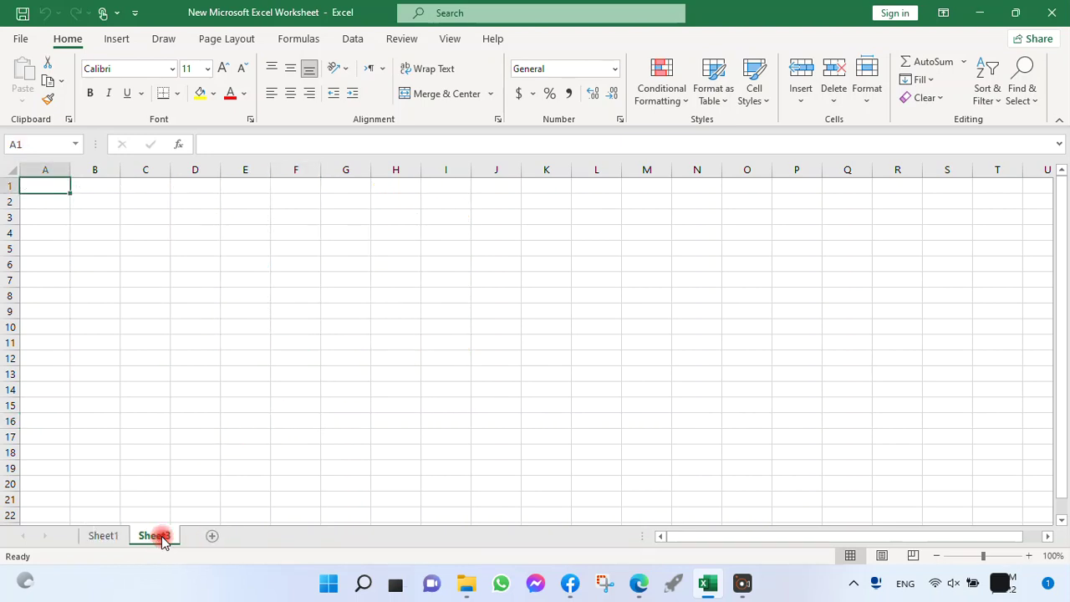
pyautogui.rightClick(163, 539)
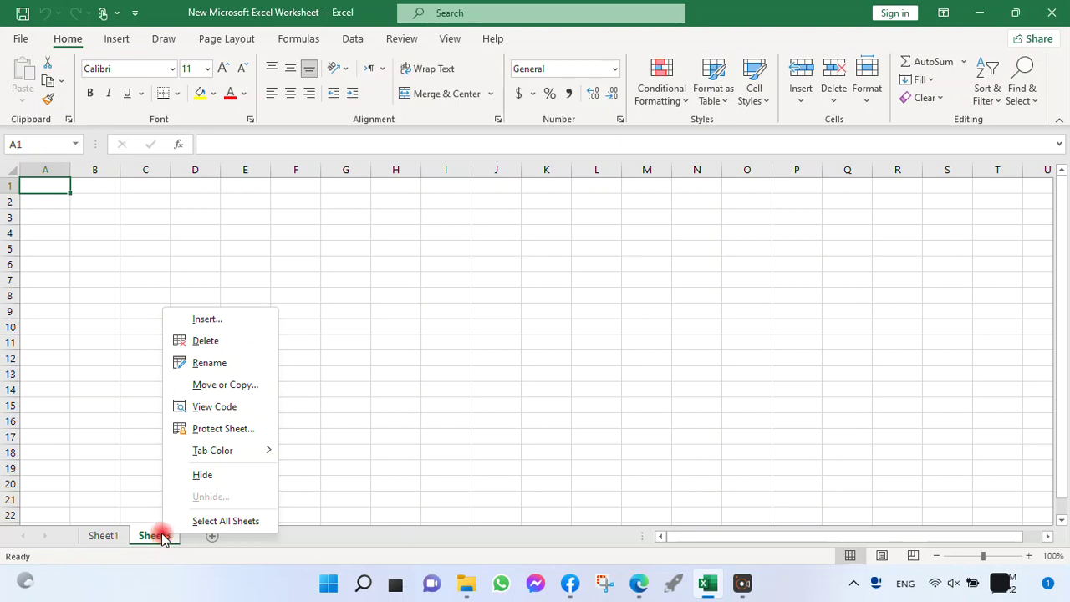
pyautogui.click(229, 362)
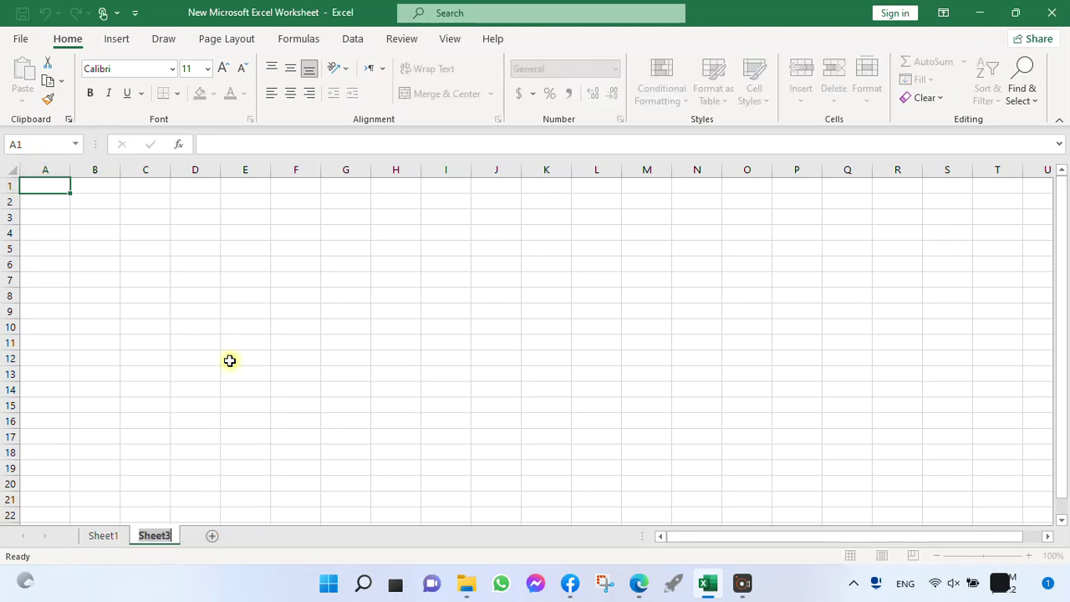
pyautogui.write('2')
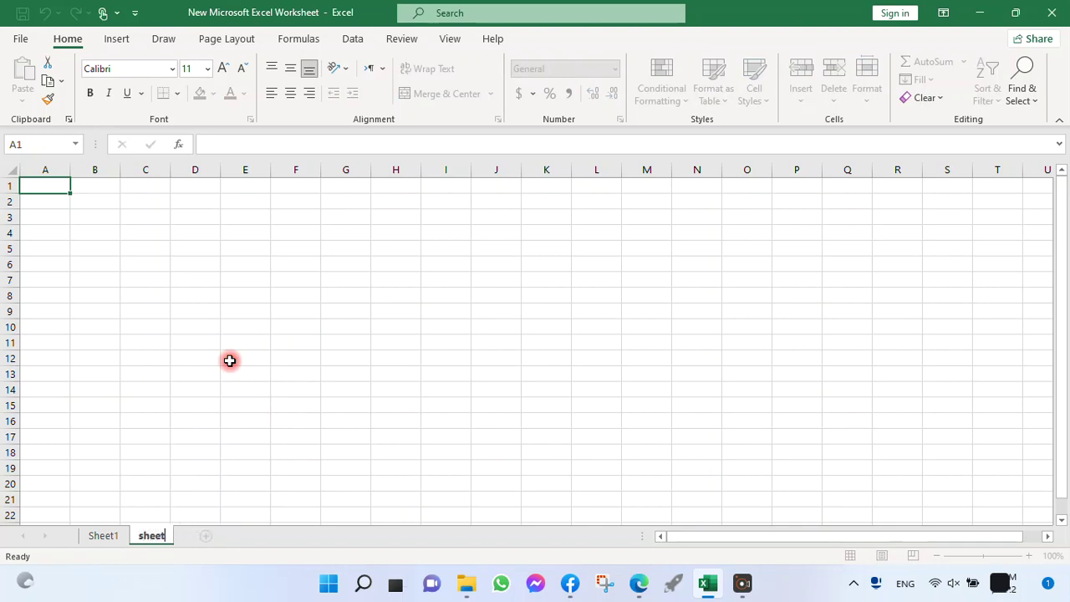
# Step: Copy the Sr.No. column, A1:A11, from Sheet1 and paste it into sheet2 starting at cell A1
pyautogui.click(105, 539)
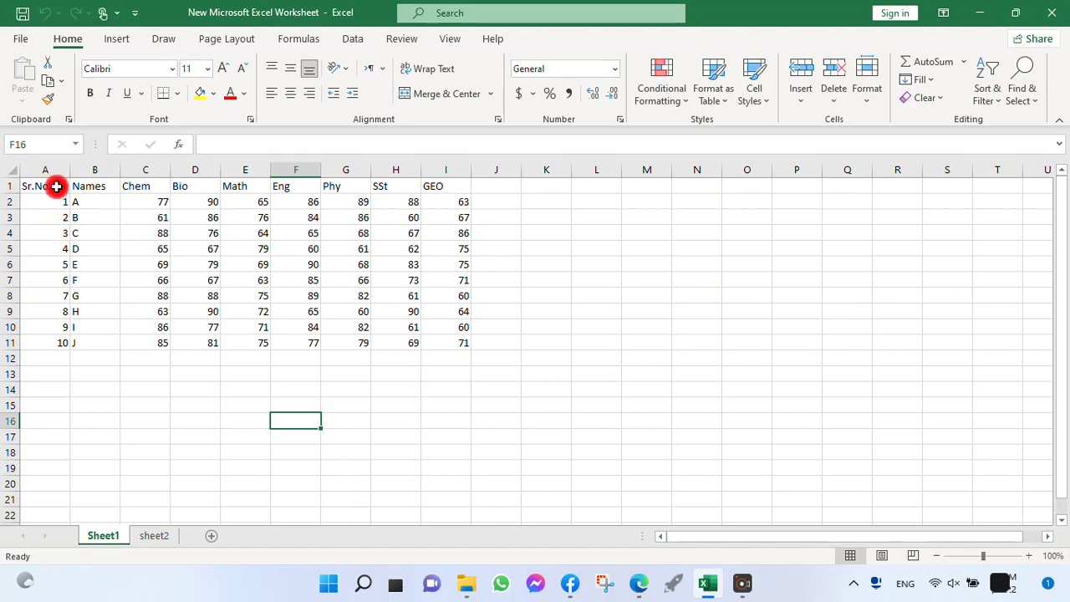
pyautogui.moveTo(56, 186); pyautogui.dragTo(60, 337)
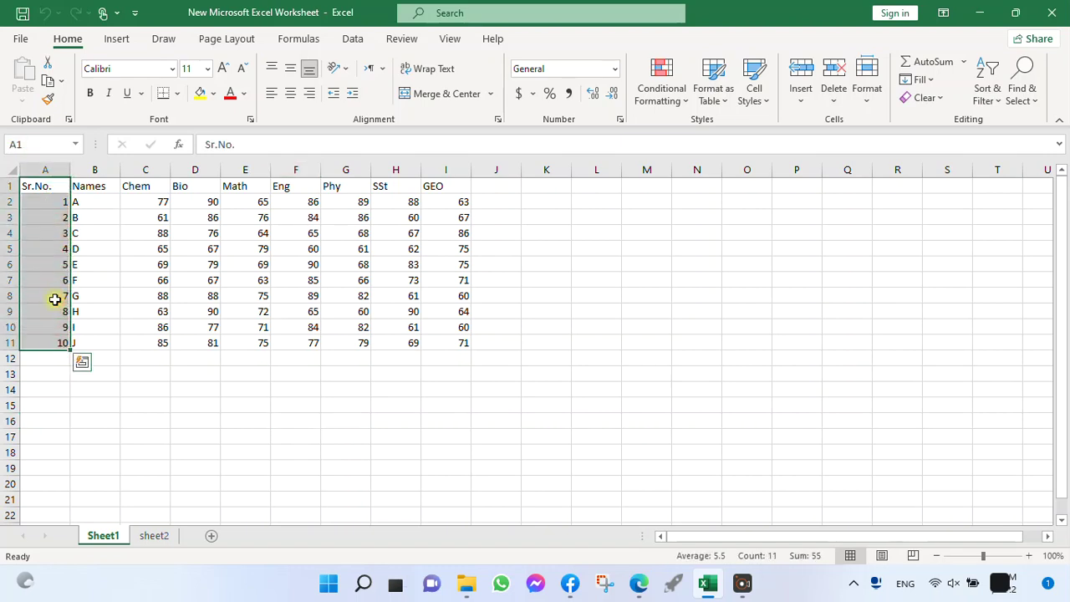
pyautogui.rightClick(54, 300)
pyautogui.click(95, 153)
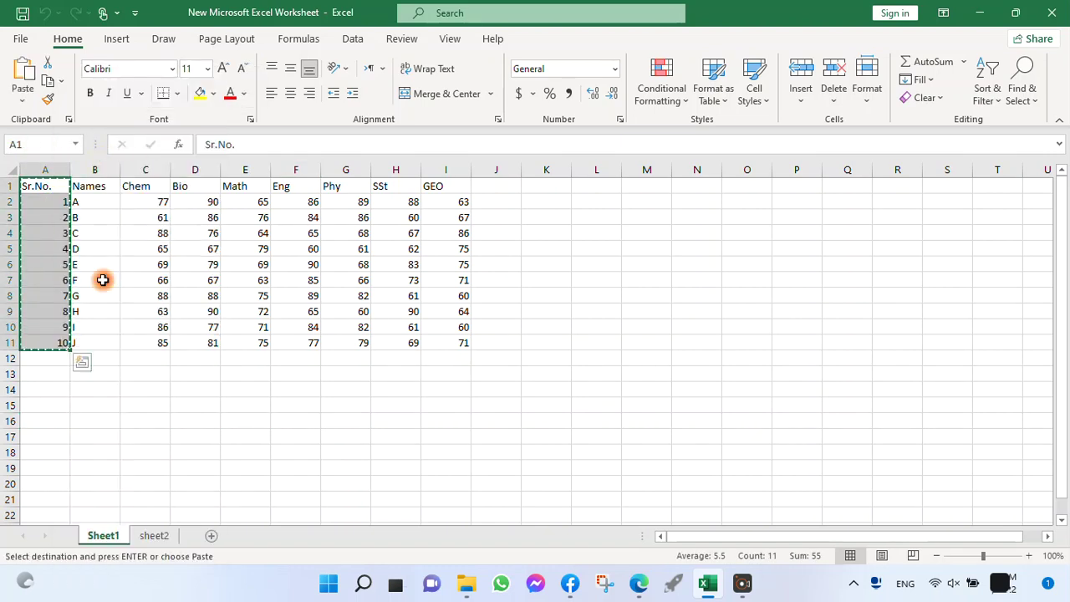
pyautogui.click(151, 537)
pyautogui.rightClick(47, 194)
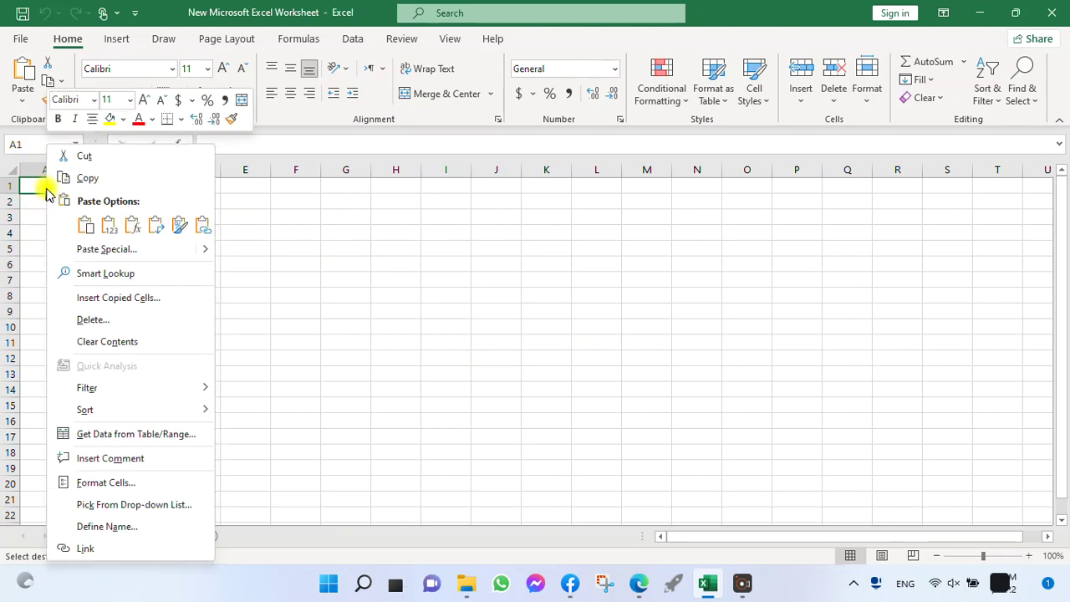
pyautogui.click(85, 224)
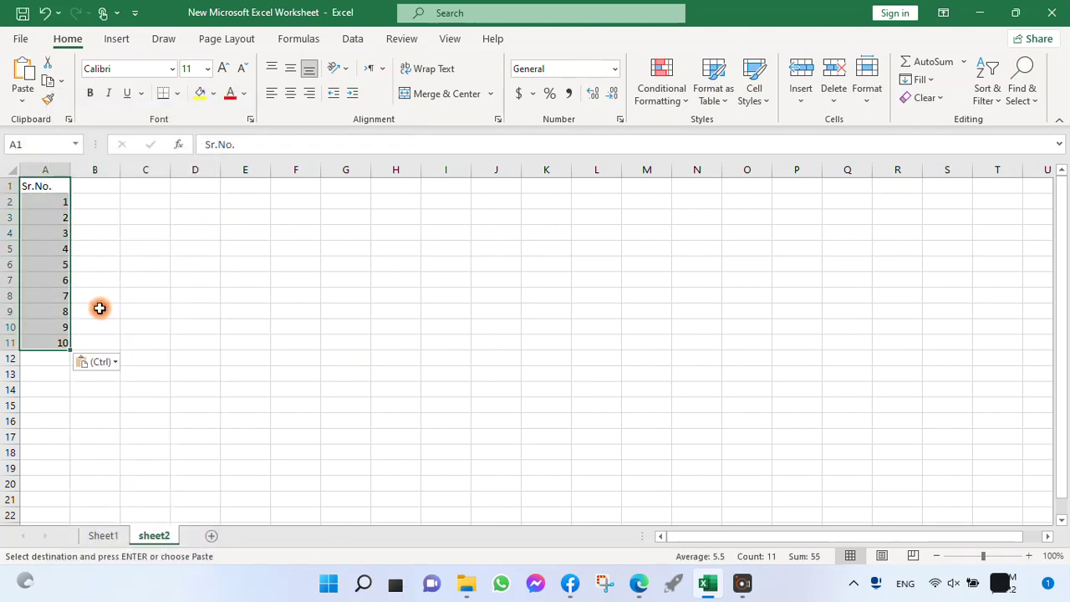
# Step: Start a VLOOKUP formula in cell B1 of sheet2 with $A1 as the lookup value, locking only the column
pyautogui.click(93, 188)
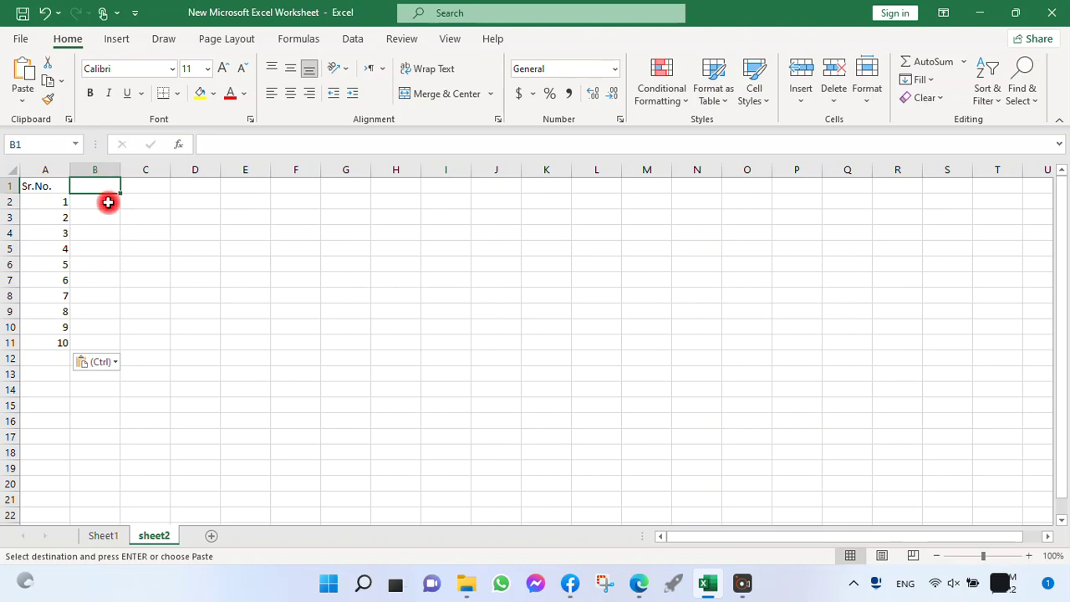
pyautogui.write('=')
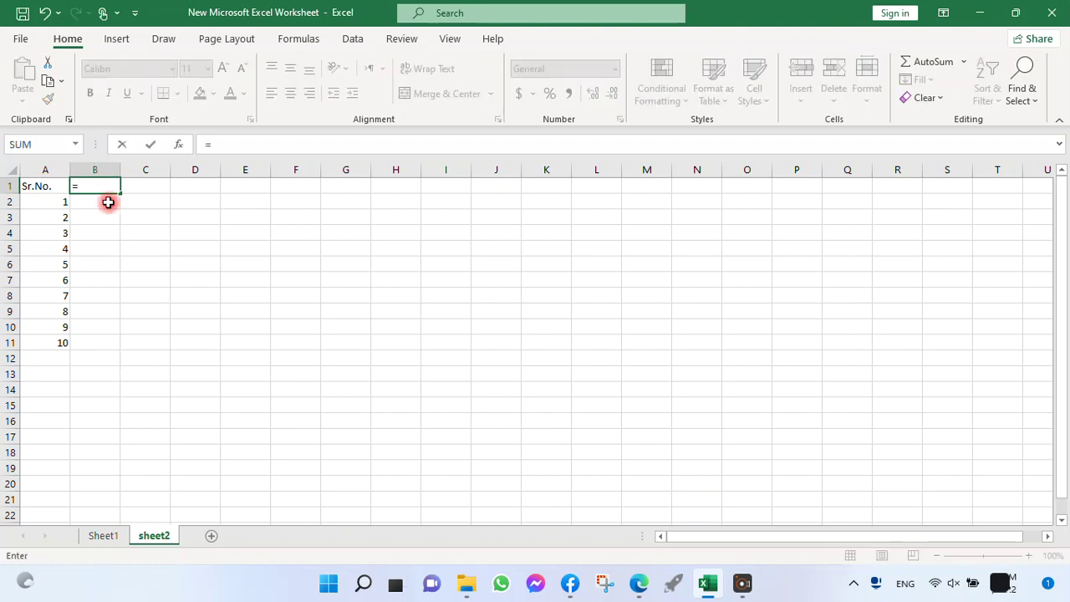
pyautogui.write('vl')
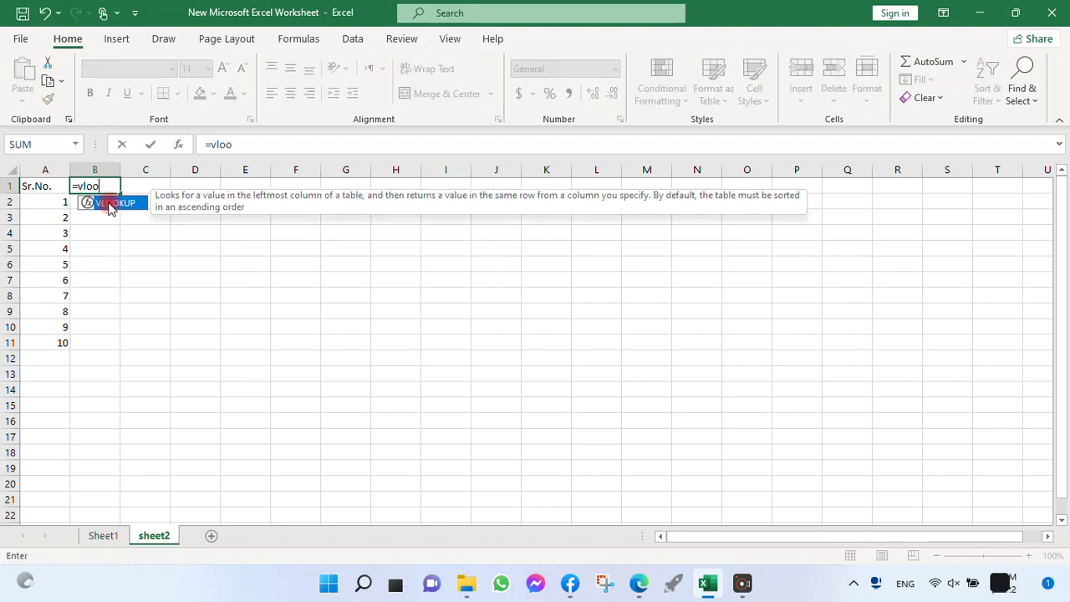
pyautogui.write('oo')
pyautogui.doubleClick(134, 203)
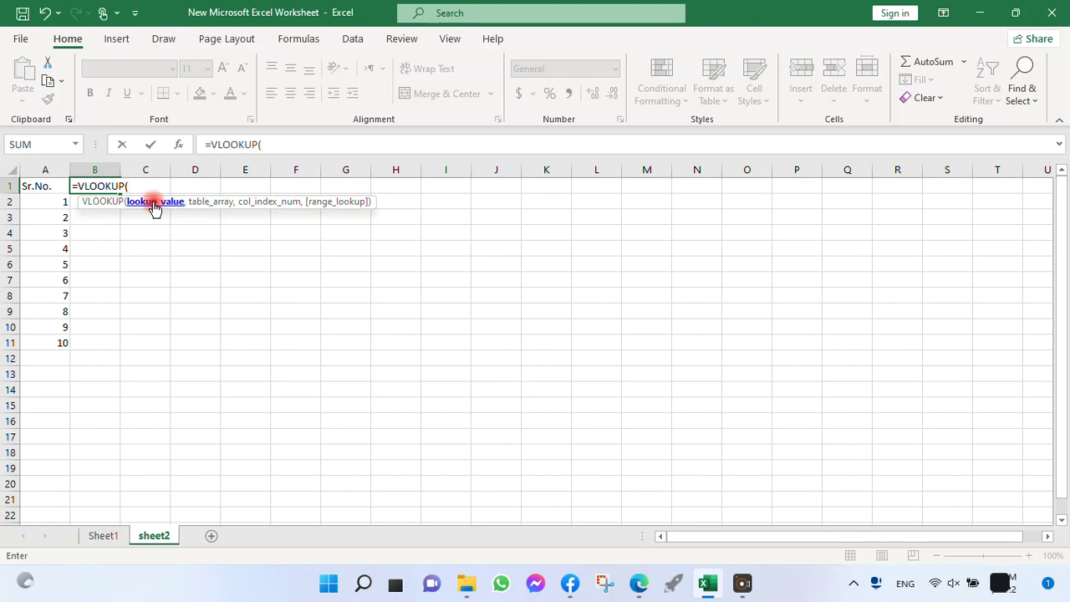
pyautogui.click(41, 185)
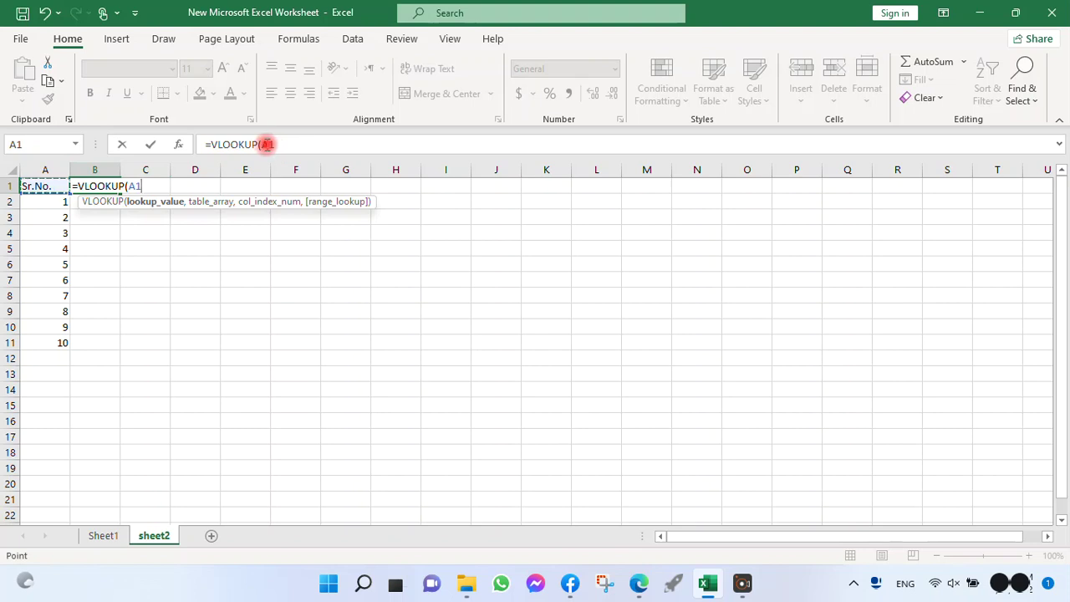
pyautogui.click(268, 144)
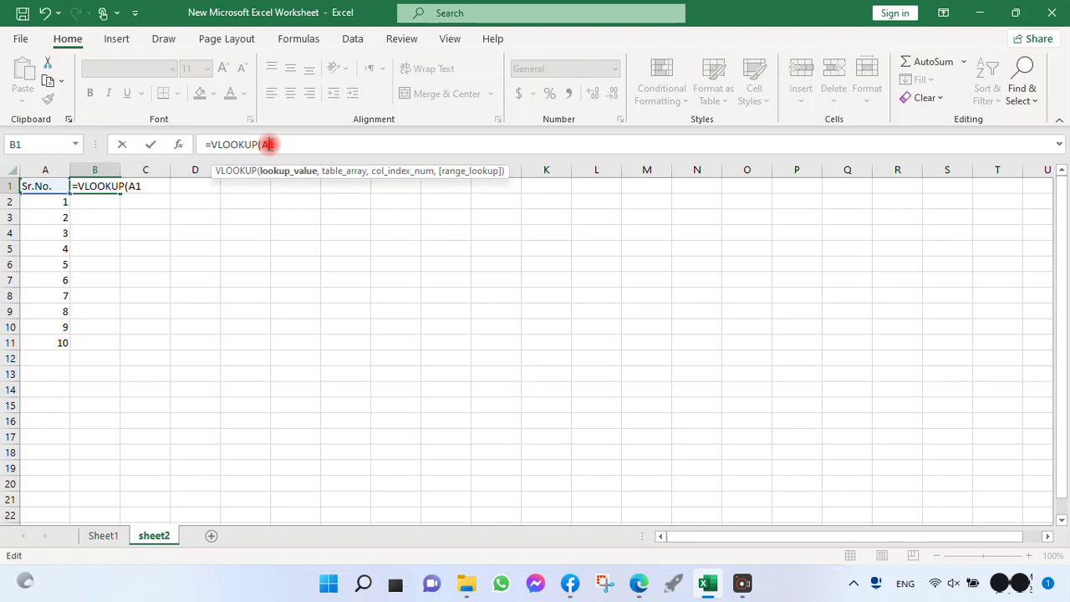
pyautogui.doubleClick(271, 144)
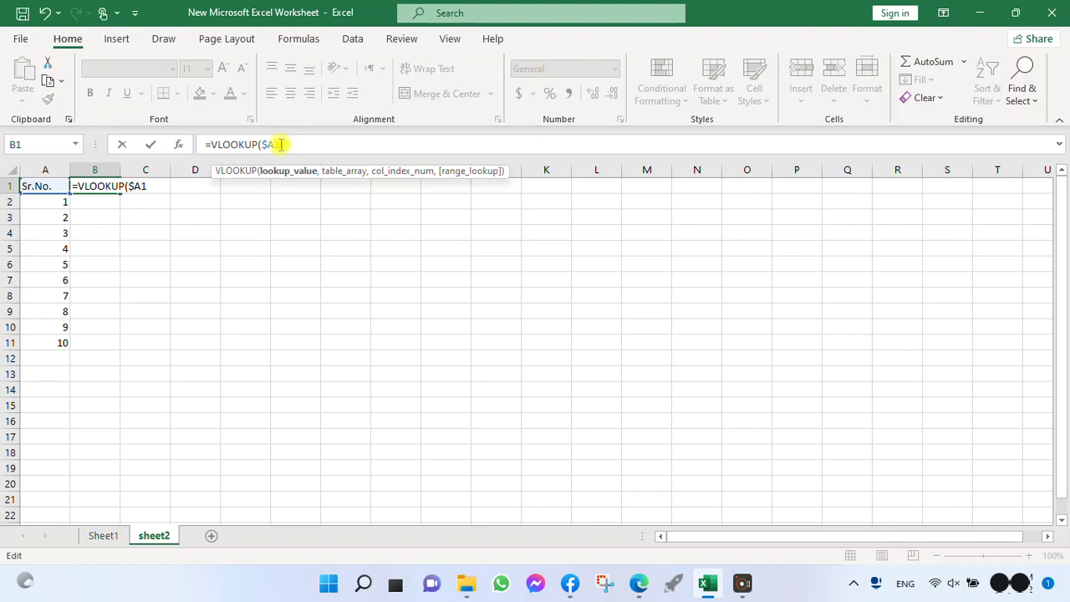
pyautogui.write(',')
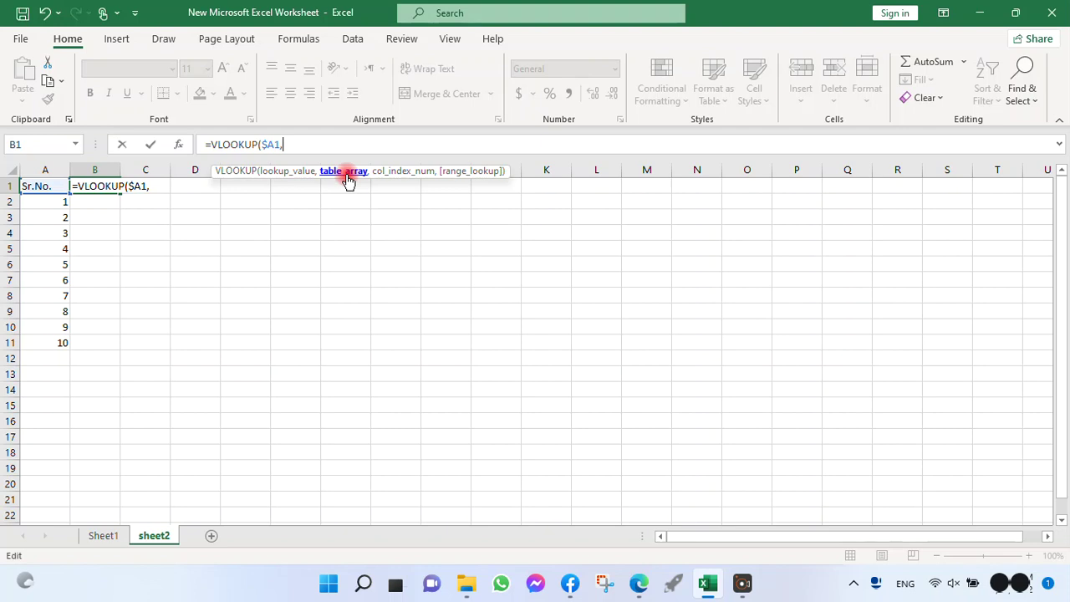
# Step: Set the VLOOKUP table array to the whole Sheet1 data range as the absolute reference Sheet1!$A$1:$I$11
pyautogui.click(102, 538)
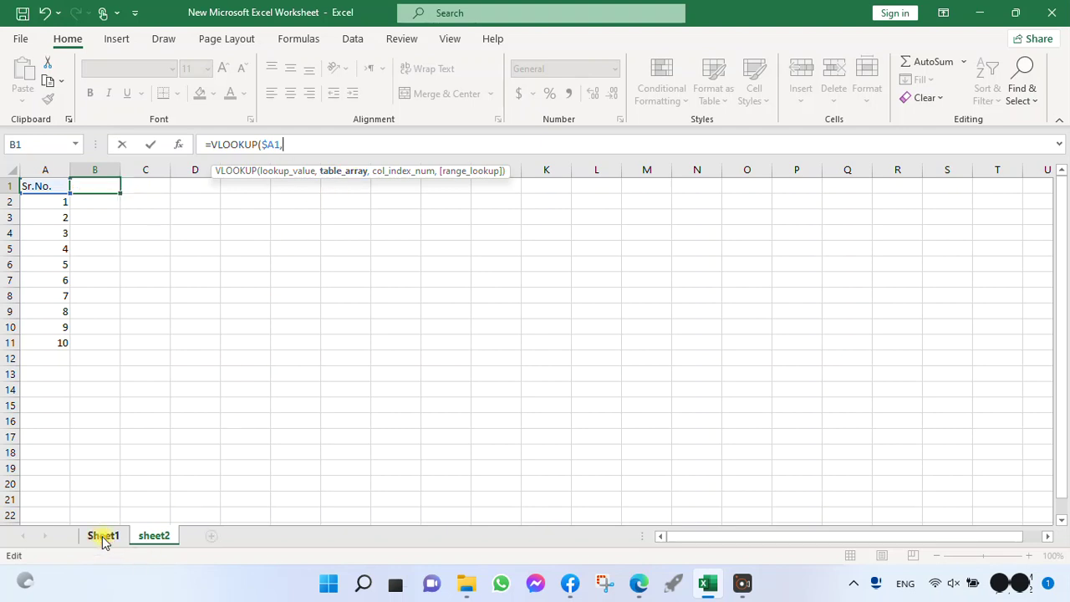
pyautogui.click(104, 538)
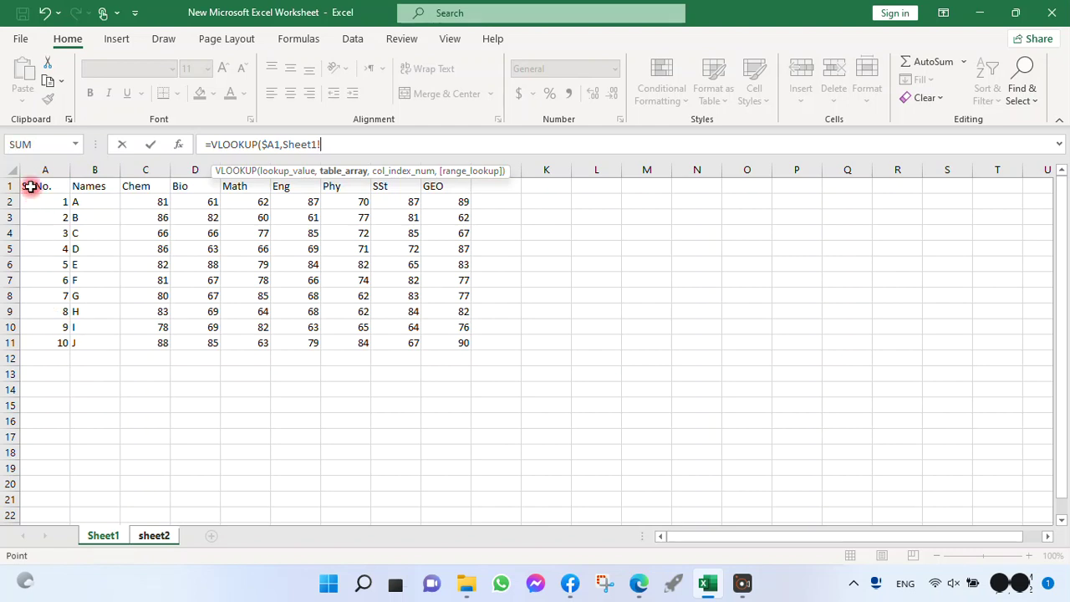
pyautogui.moveTo(29, 185); pyautogui.dragTo(438, 346)
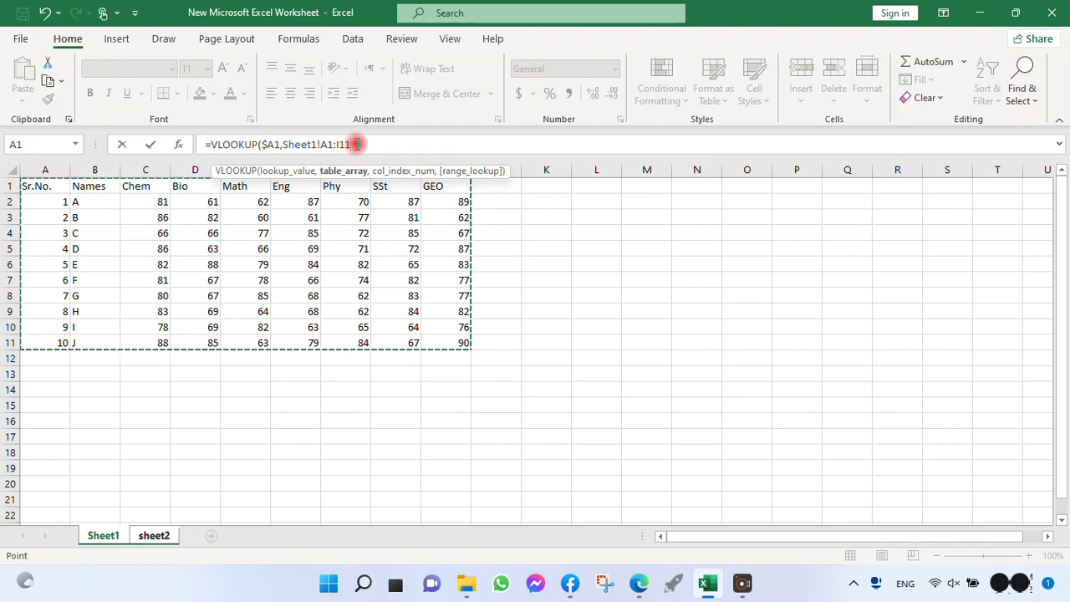
pyautogui.press('F4')
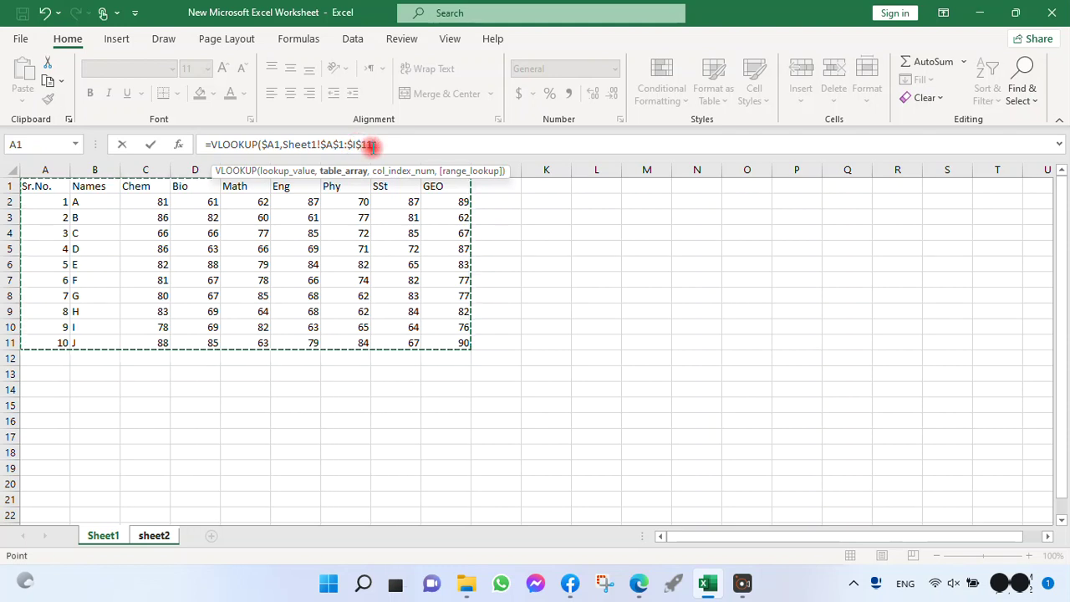
pyautogui.write(',')
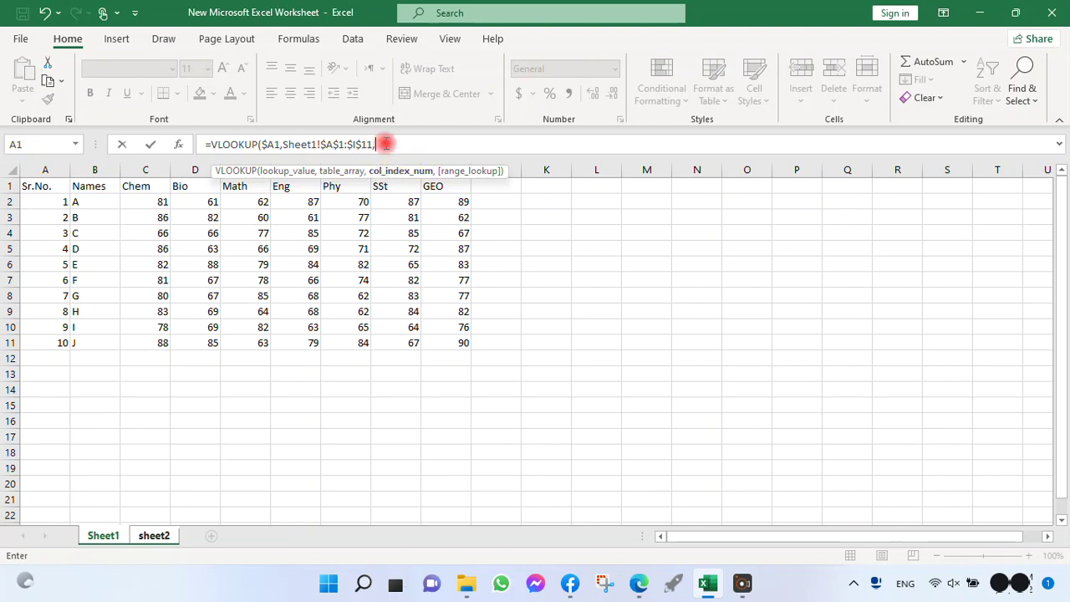
# Step: Use the COLUMNS function over Sheet1!B1:C1 as the column index argument of the VLOOKUP
pyautogui.write('co')
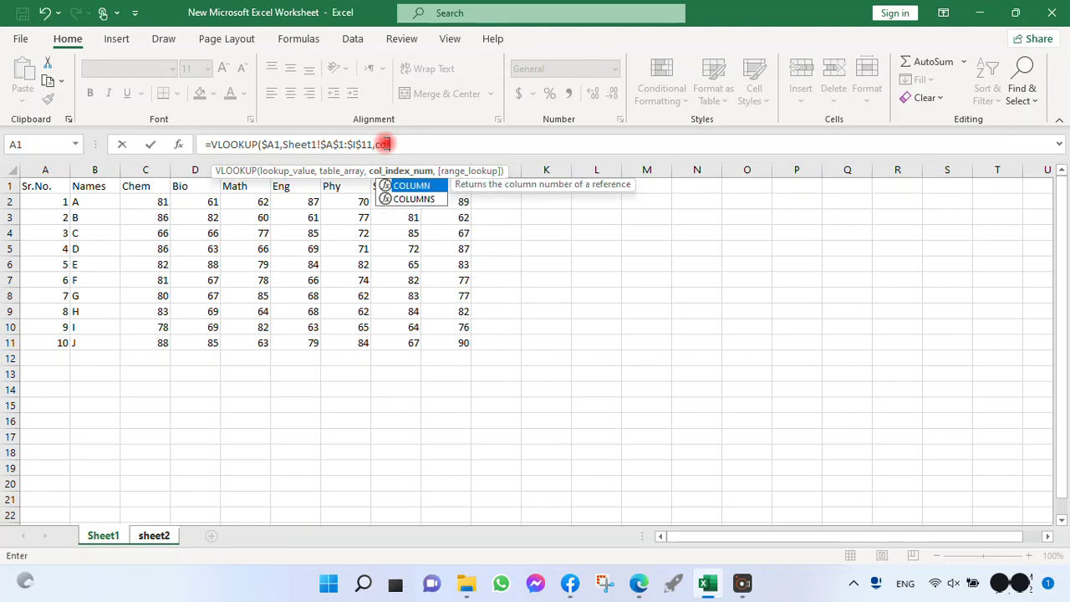
pyautogui.write('l')
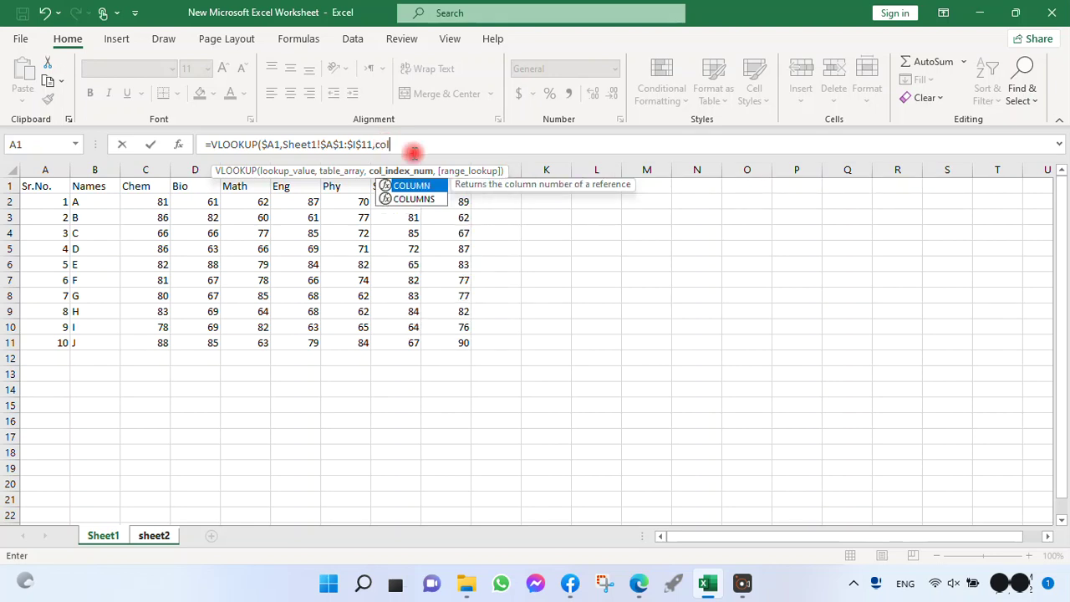
pyautogui.click(420, 201)
pyautogui.doubleClick(420, 201)
pyautogui.click(438, 141)
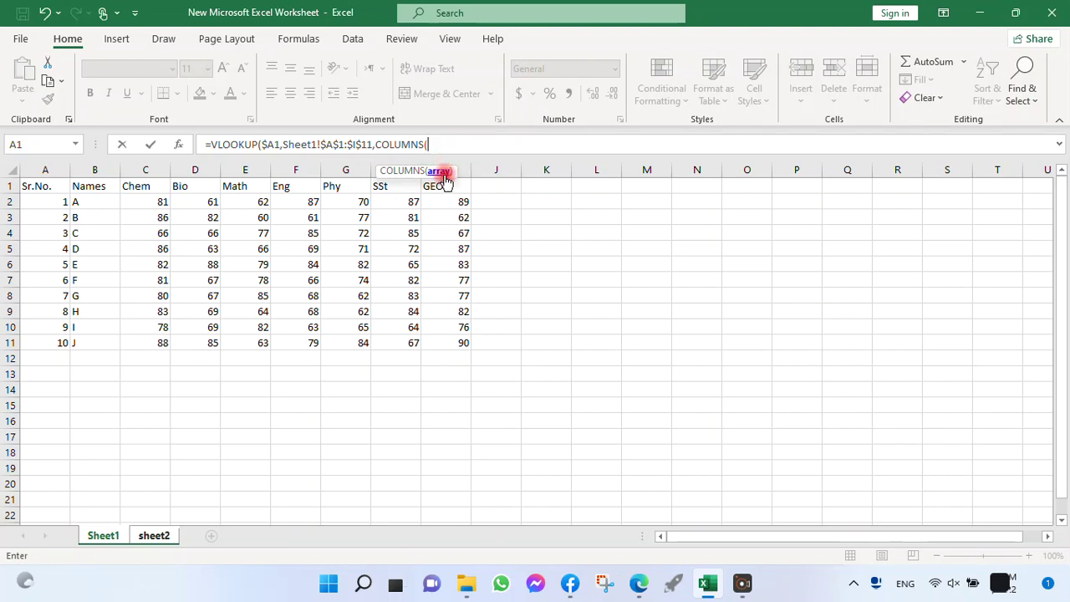
pyautogui.click(103, 541)
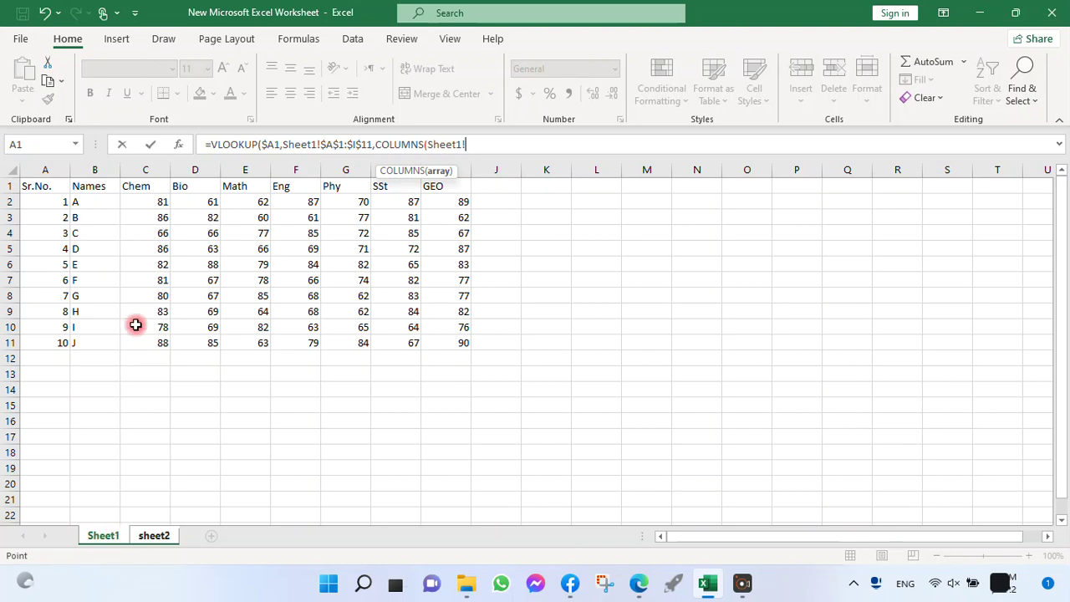
pyautogui.click(88, 185)
pyautogui.moveTo(86, 187); pyautogui.dragTo(137, 188)
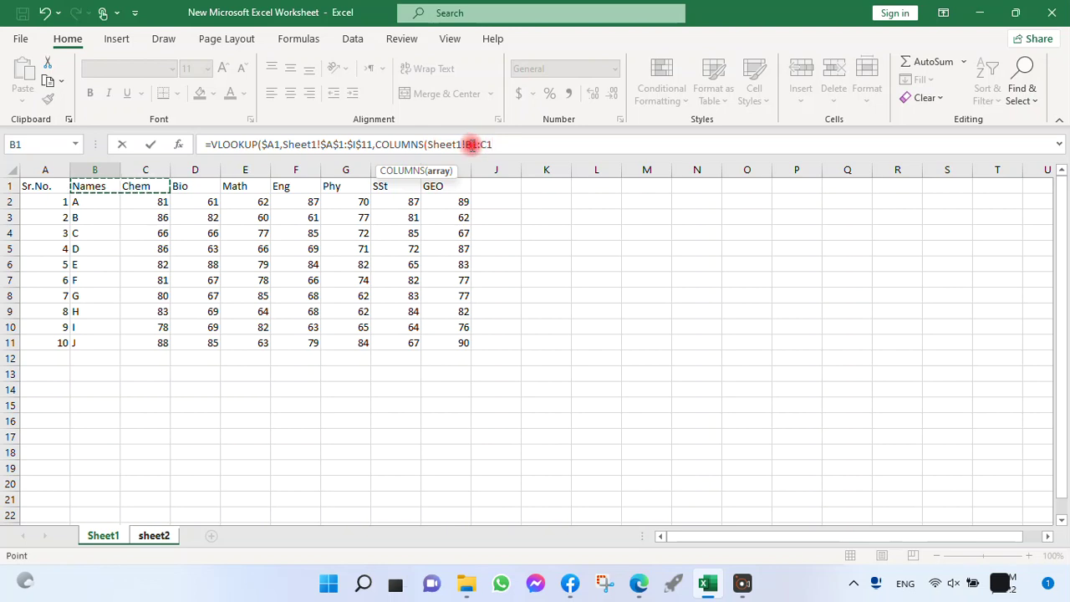
# Step: Lock column B in the COLUMNS range so it reads Sheet1!$B1:C1, and close the COLUMNS function
pyautogui.click(471, 145)
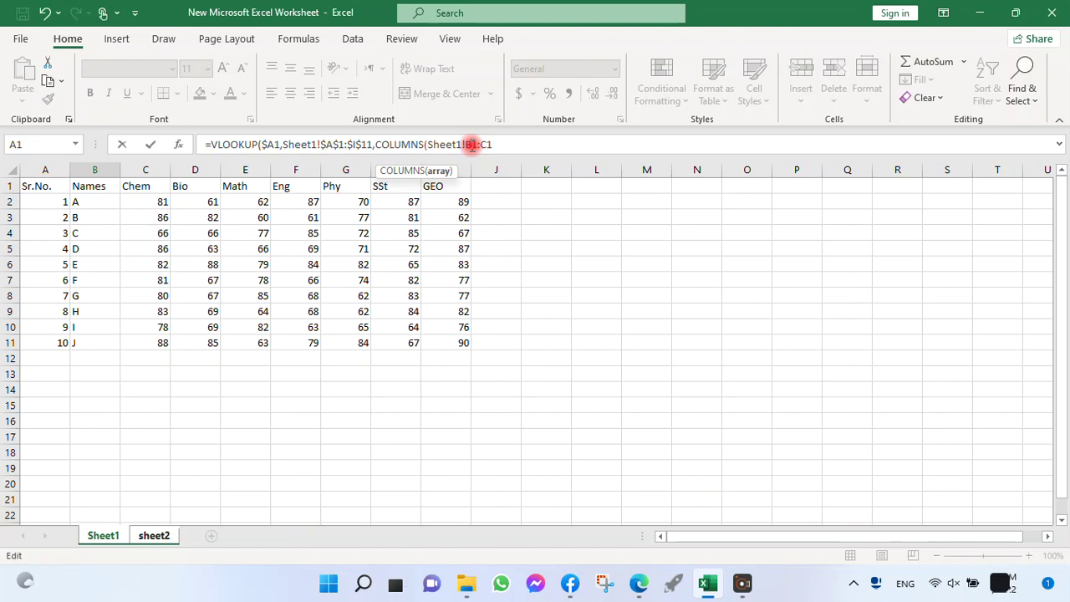
pyautogui.press('F4')
pyautogui.moveTo(472, 144)
pyautogui.mouseDown()
pyautogui.moveTo(483, 136)
pyautogui.moveTo(483, 149)
pyautogui.mouseUp()
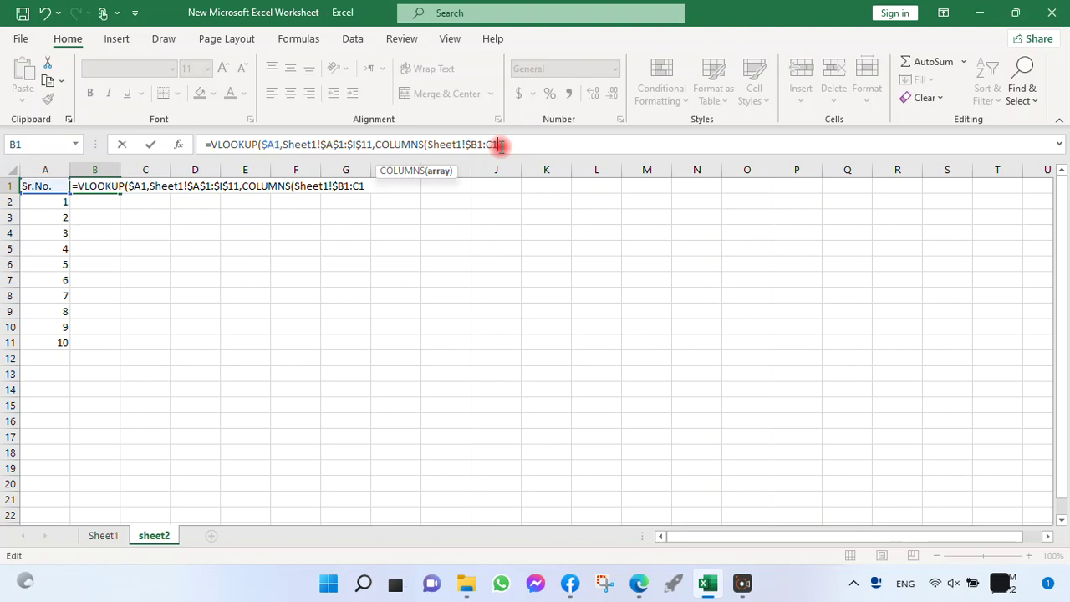
pyautogui.write(')')
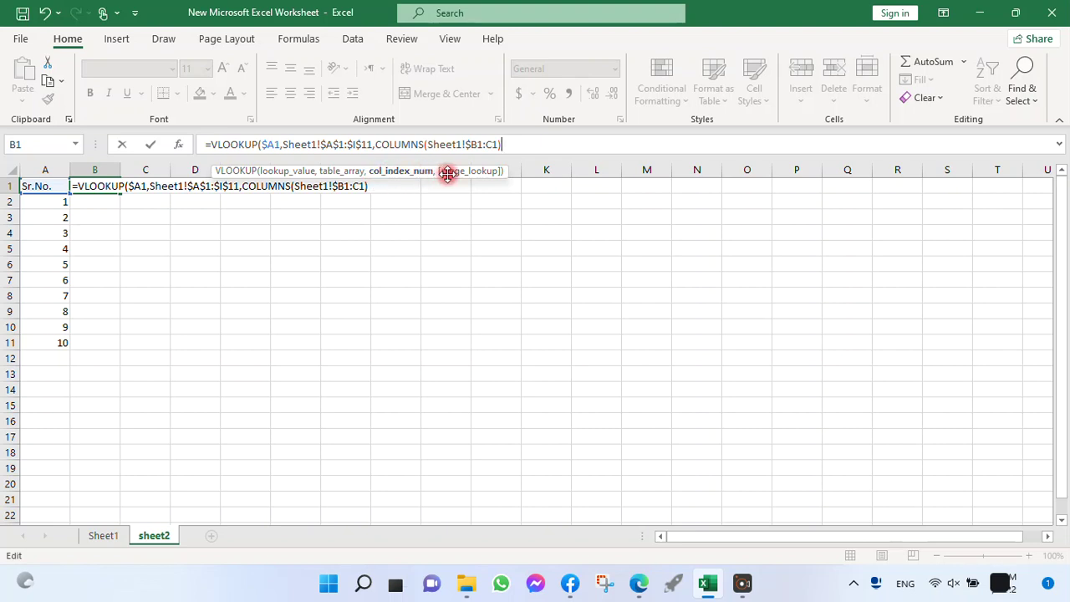
# Step: Set the range lookup argument to 0, complete the VLOOKUP formula, and select cell B1
pyautogui.write(',0')
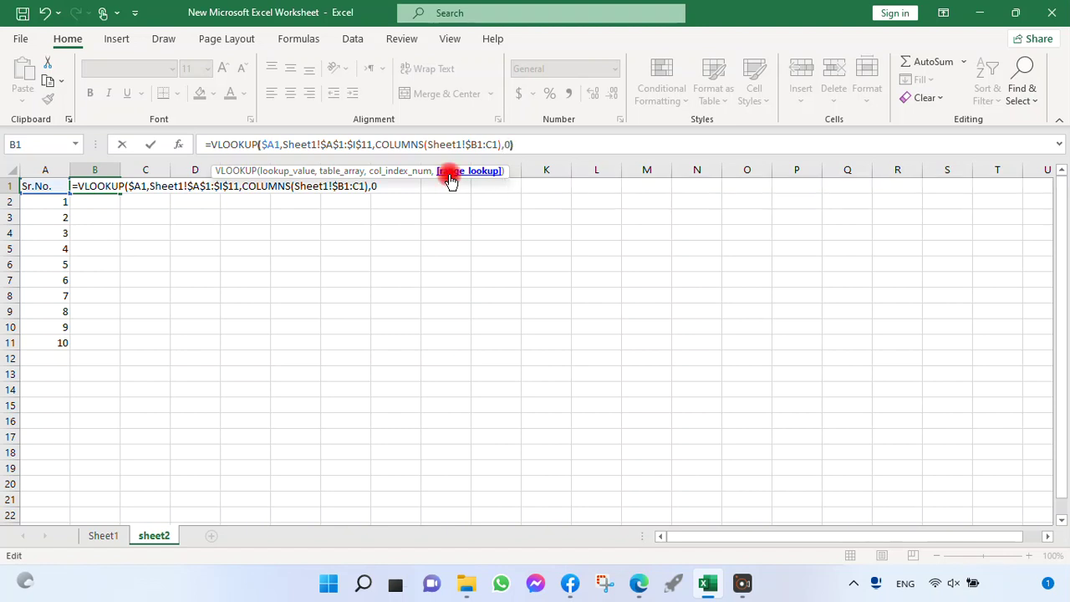
pyautogui.write(')')
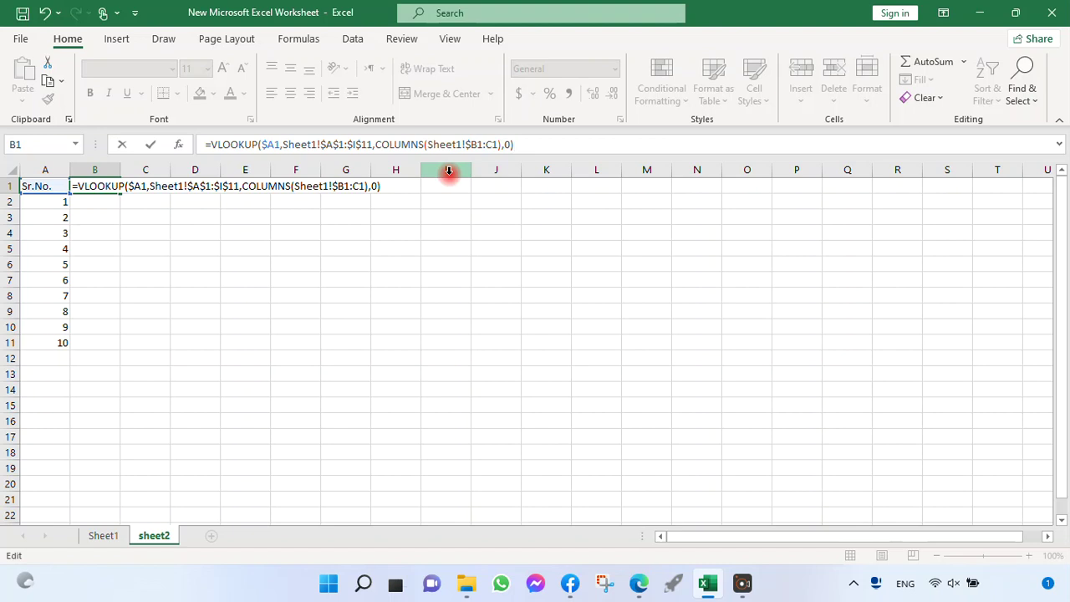
pyautogui.press('Return')
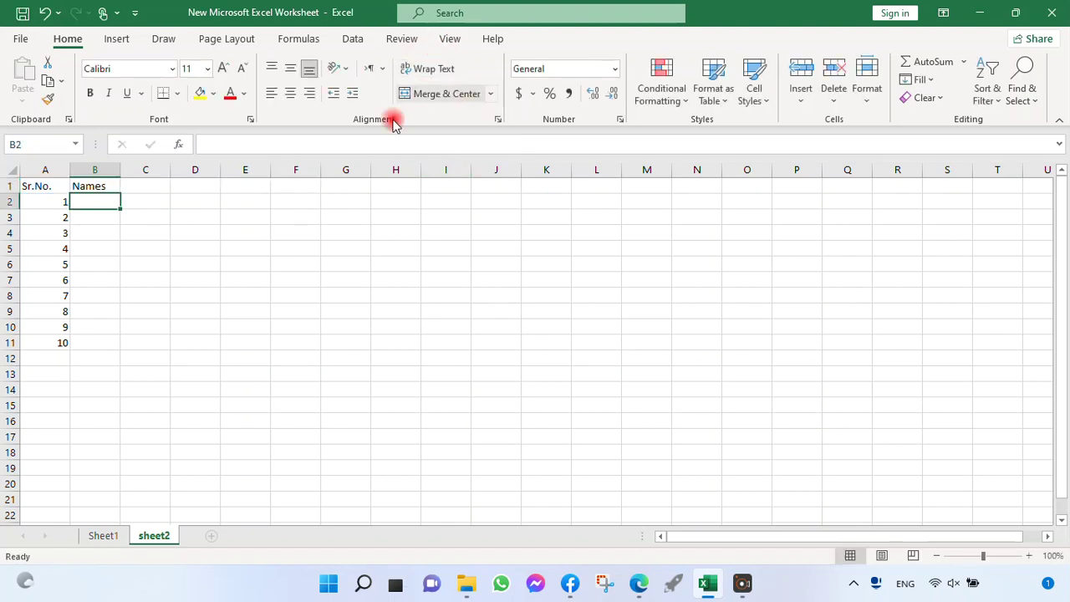
pyautogui.click(84, 185)
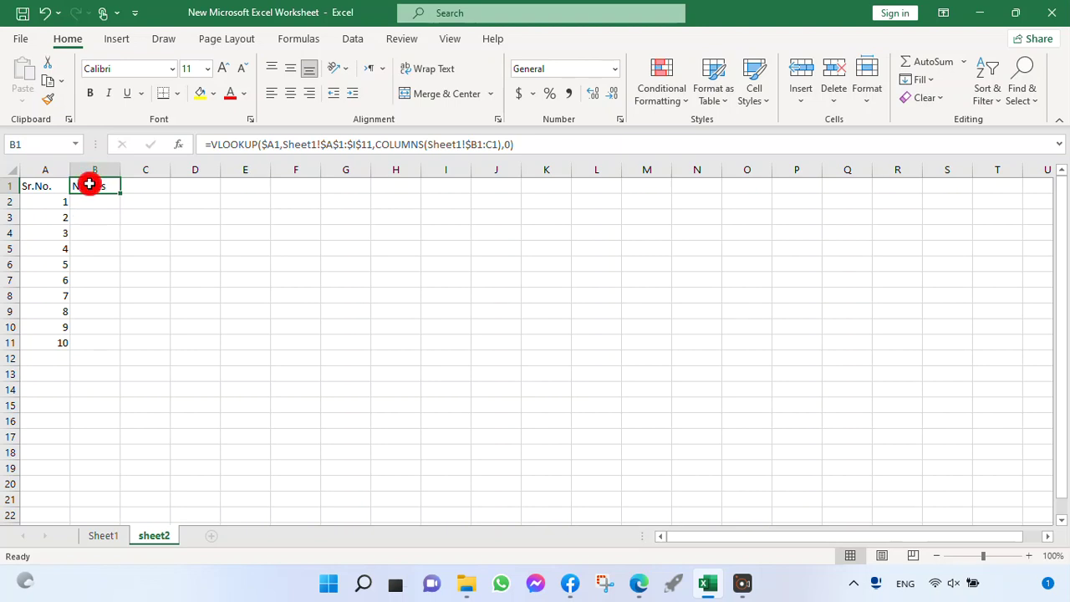
# Step: Fill the VLOOKUP formula from B1 across the header row of sheet2 through I1, and select I1
pyautogui.click(99, 536)
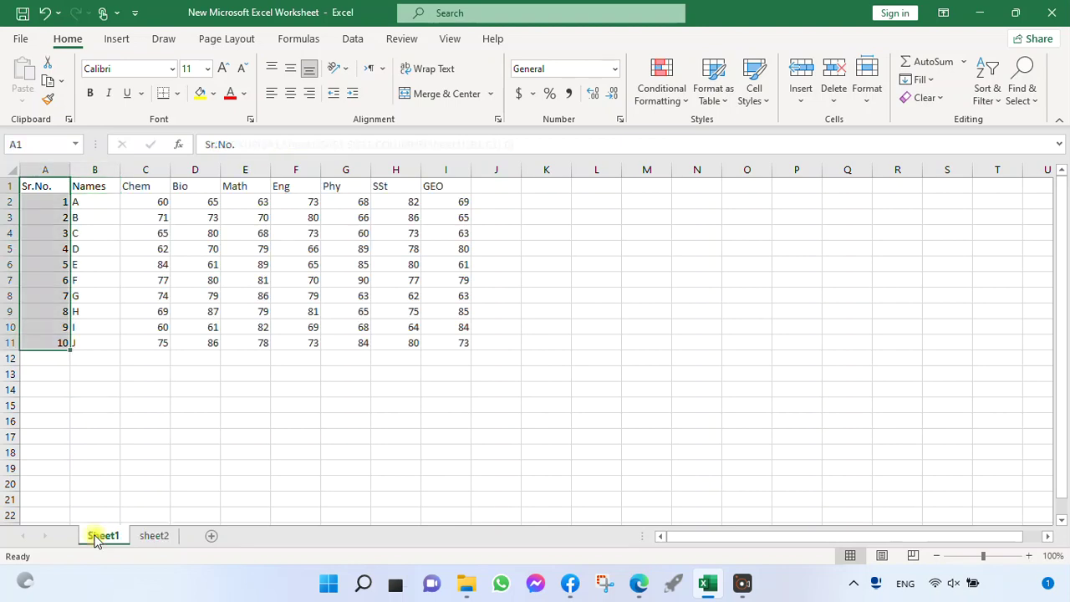
pyautogui.click(42, 188)
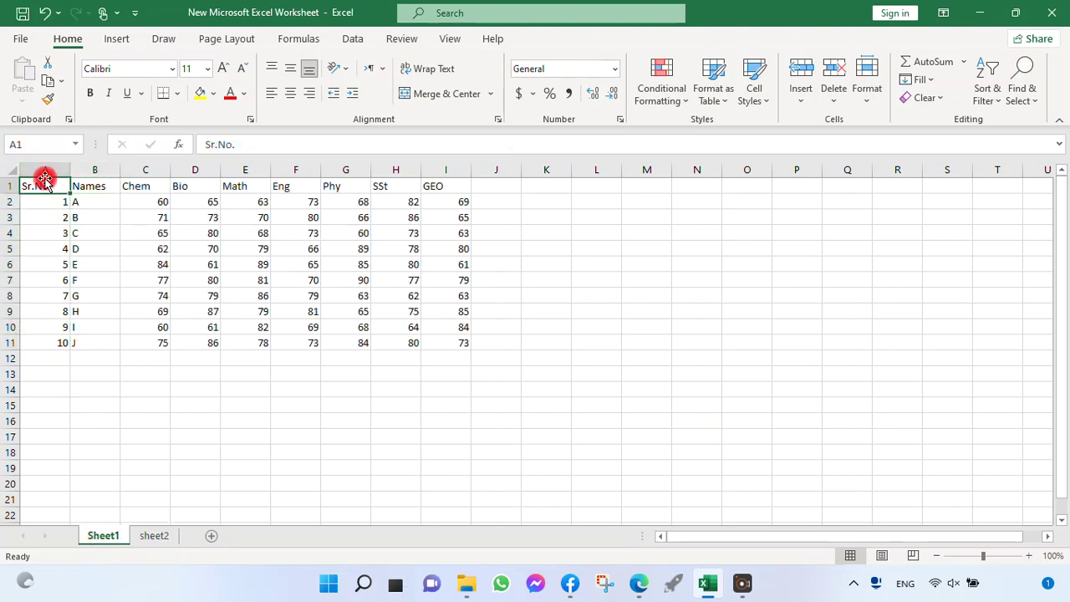
pyautogui.click(154, 535)
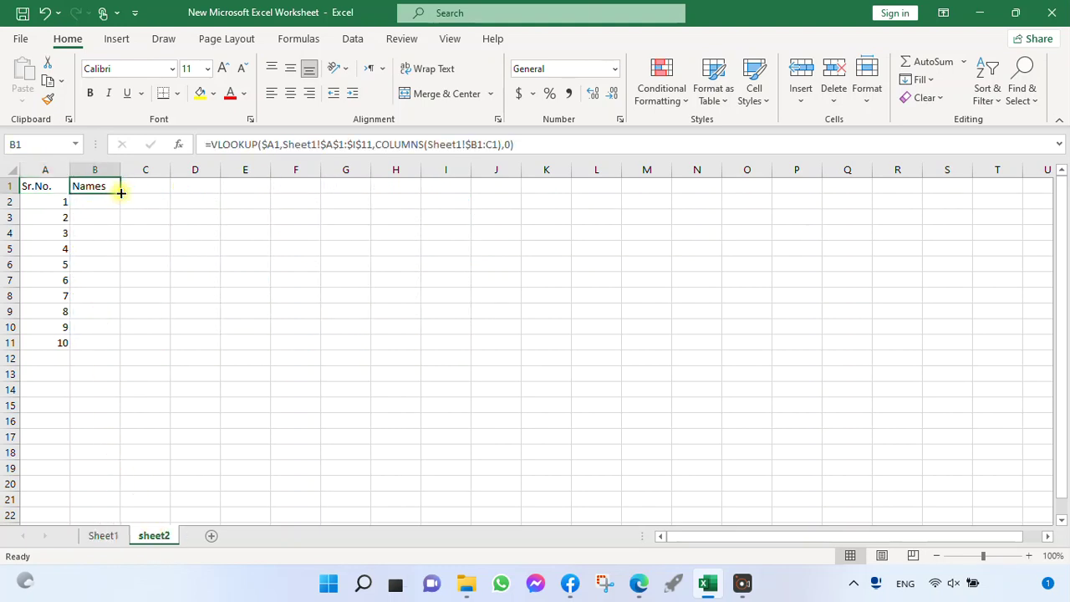
pyautogui.moveTo(121, 192); pyautogui.dragTo(450, 196)
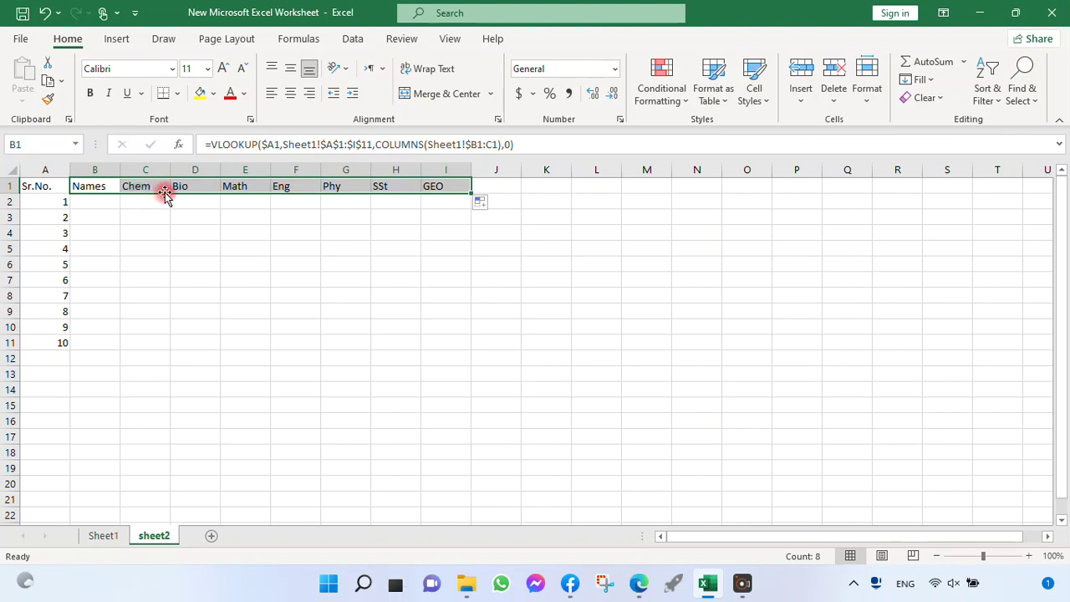
pyautogui.click(443, 191)
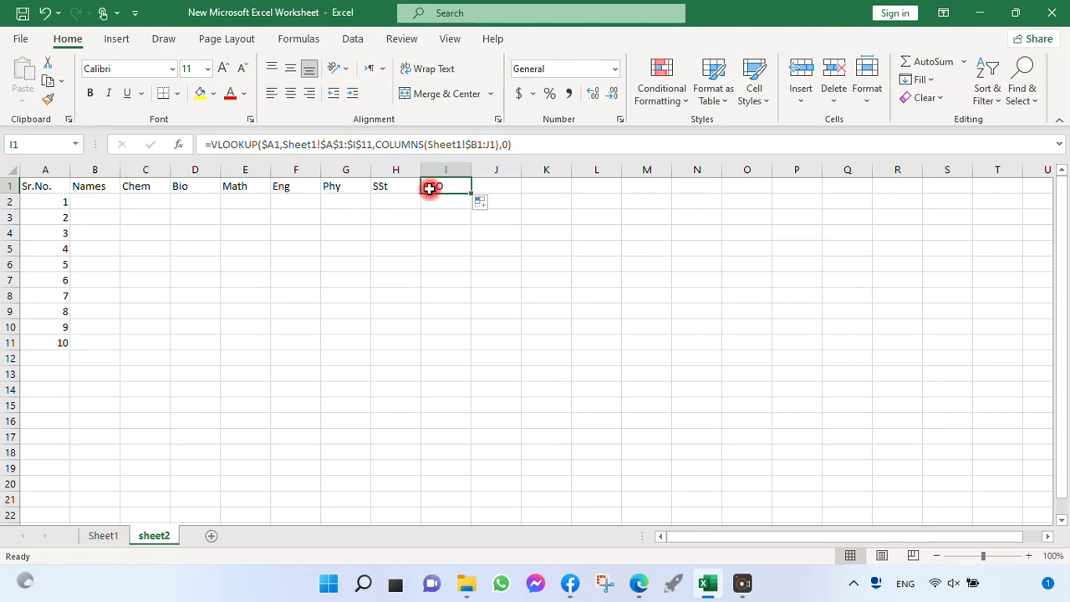
# Step: Fill the VLOOKUP formulas in B1:I1 of sheet2 down through row 11, and select cell F7
pyautogui.click(99, 537)
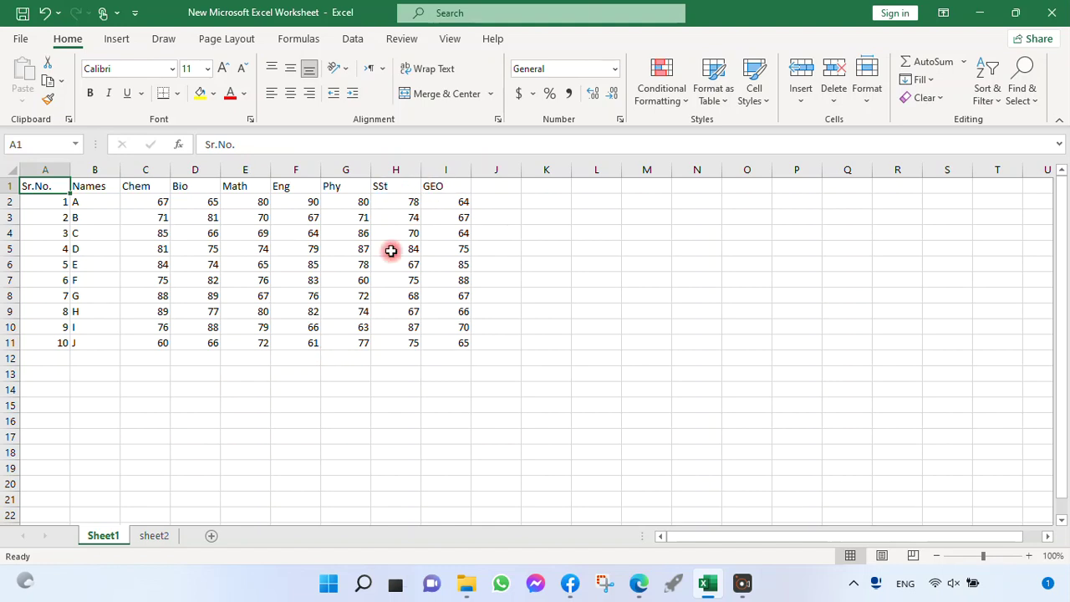
pyautogui.click(155, 537)
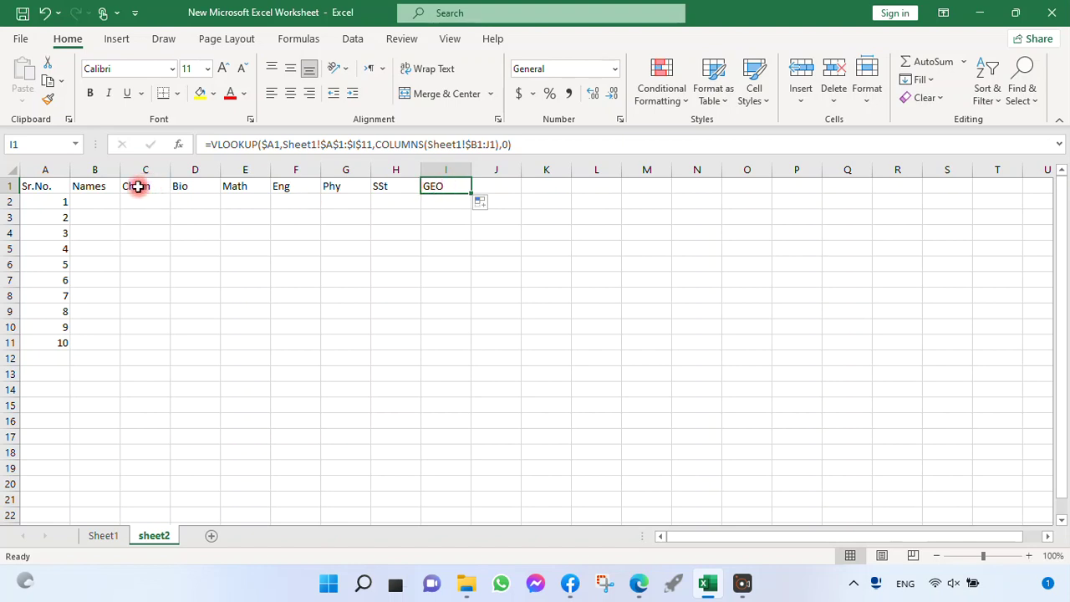
pyautogui.moveTo(96, 187); pyautogui.dragTo(469, 345)
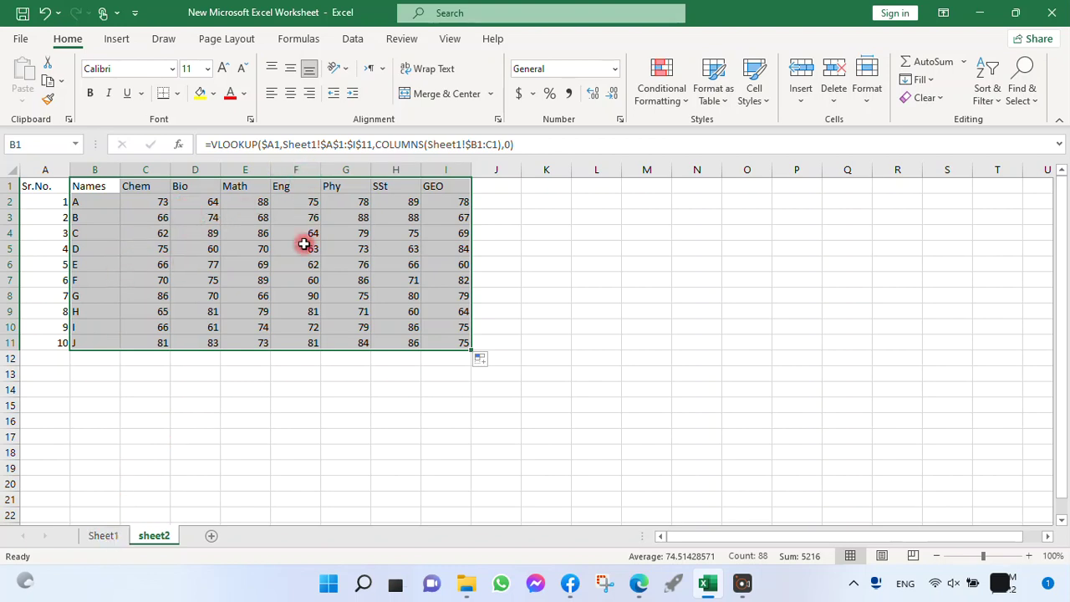
pyautogui.click(308, 279)
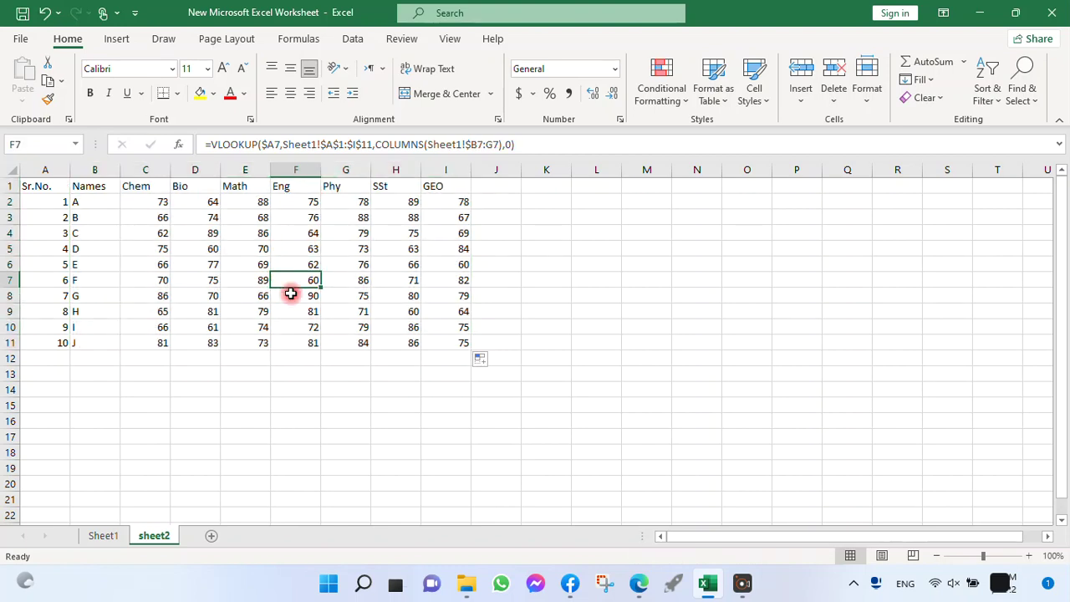
# Step: Compare cell F6 in the Eng column of Sheet1 with the same cell on sheet2
pyautogui.click(104, 535)
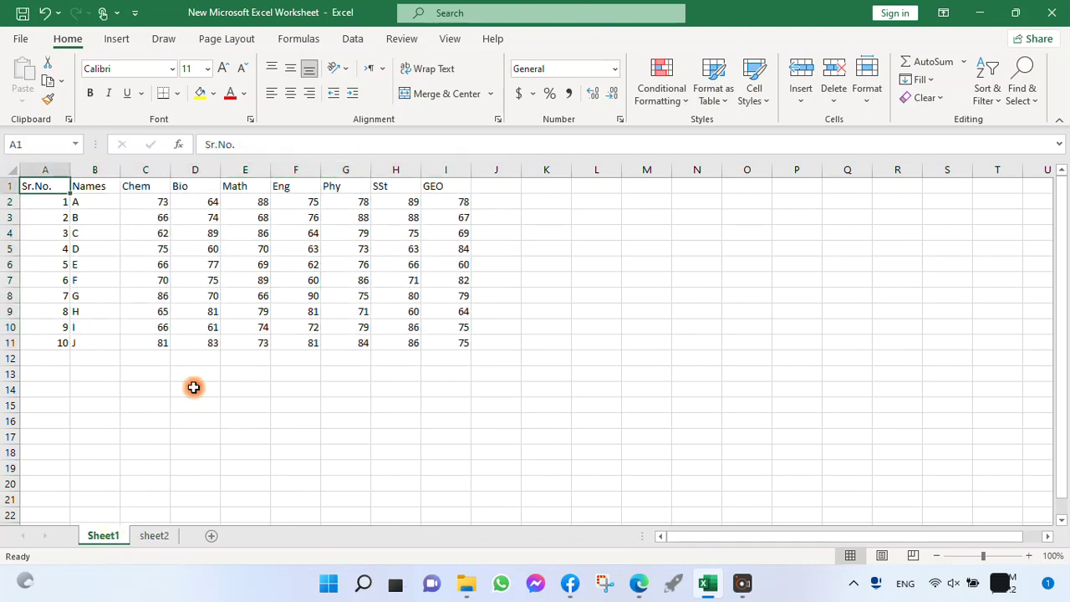
pyautogui.click(309, 265)
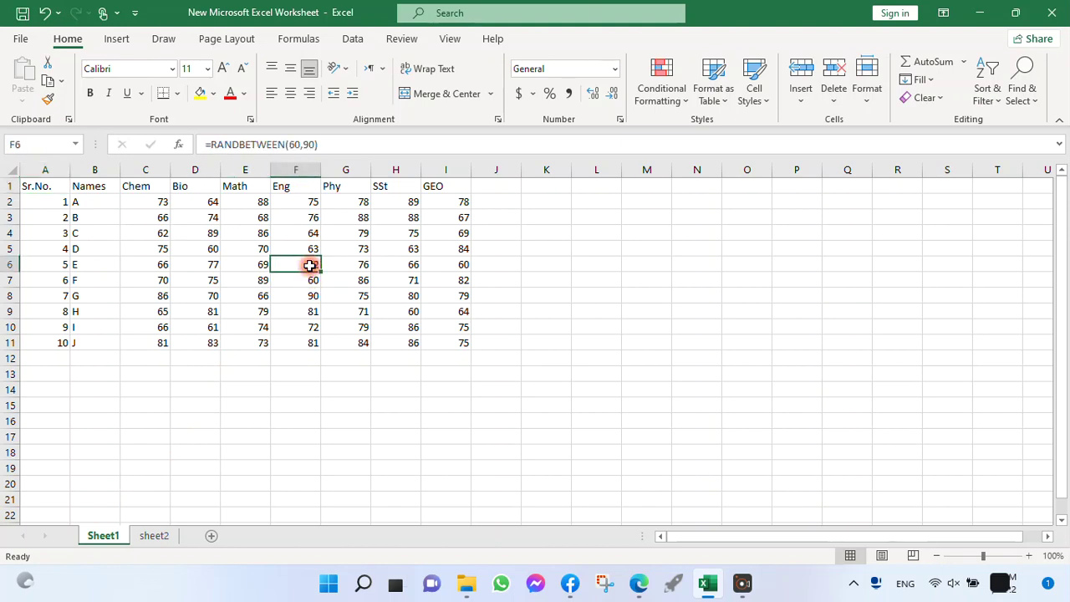
pyautogui.click(154, 533)
pyautogui.click(303, 261)
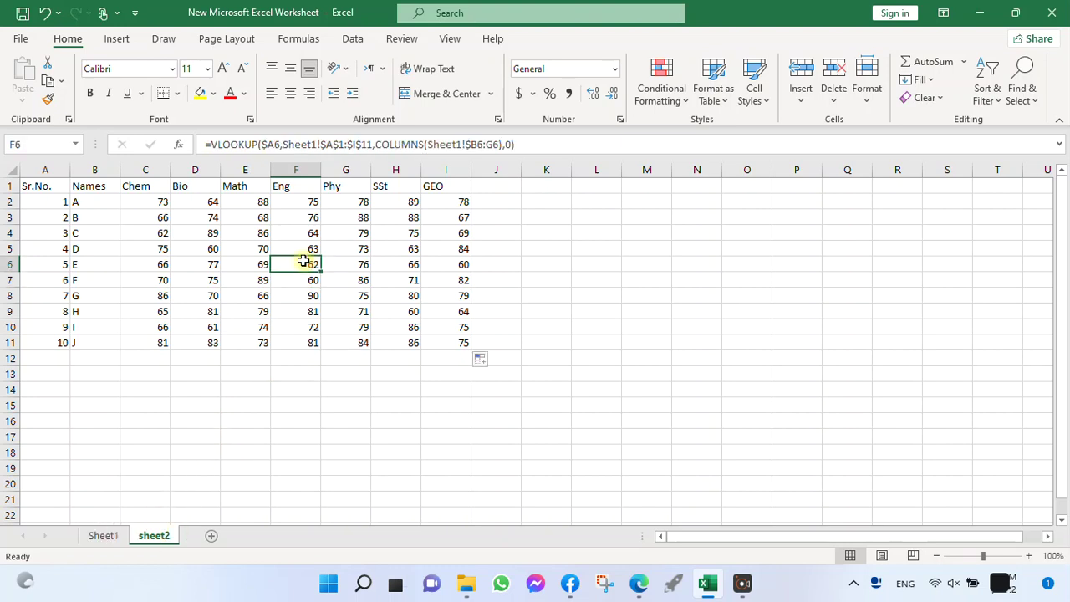